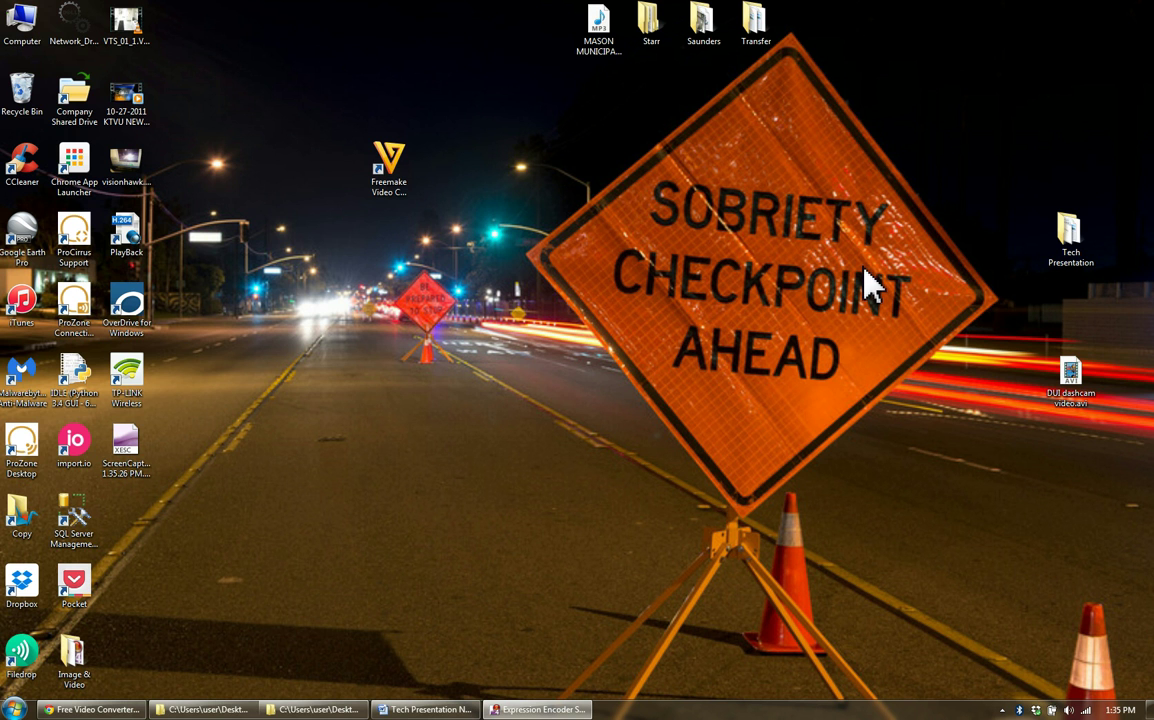
# Step: Launch Freemake Video Converter from its desktop shortcut and pick up the DUI dashcam video file
pyautogui.click(112, 708)
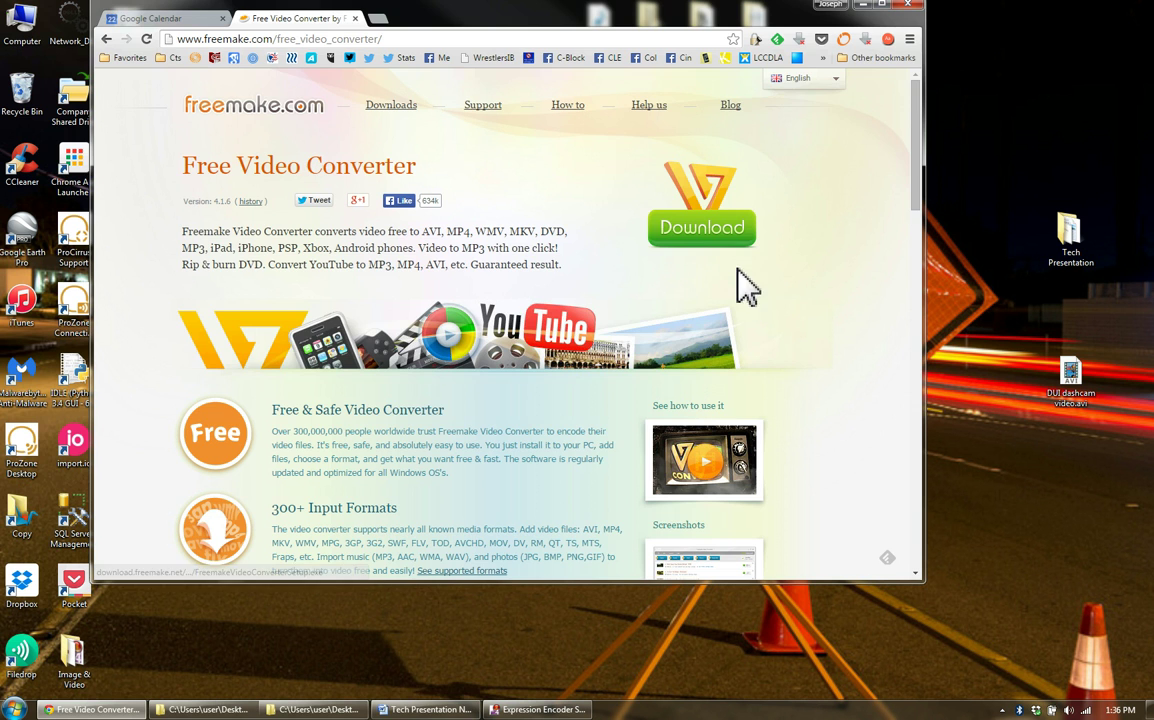
pyautogui.click(862, 5)
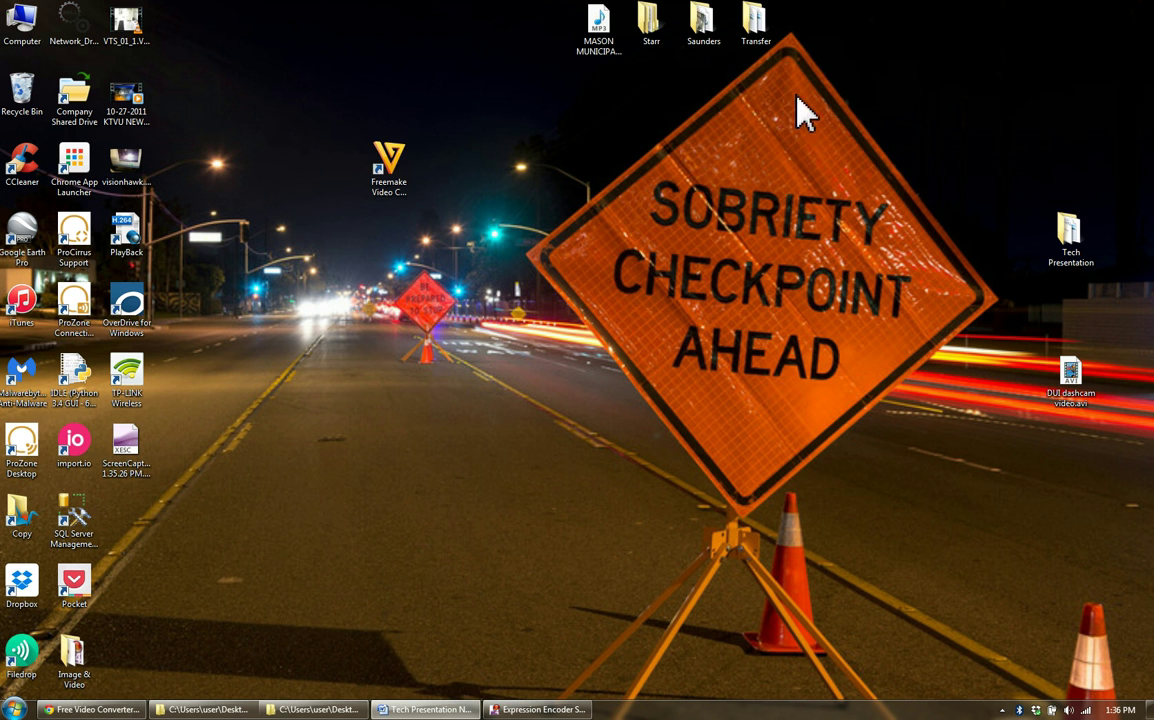
pyautogui.doubleClick(388, 158)
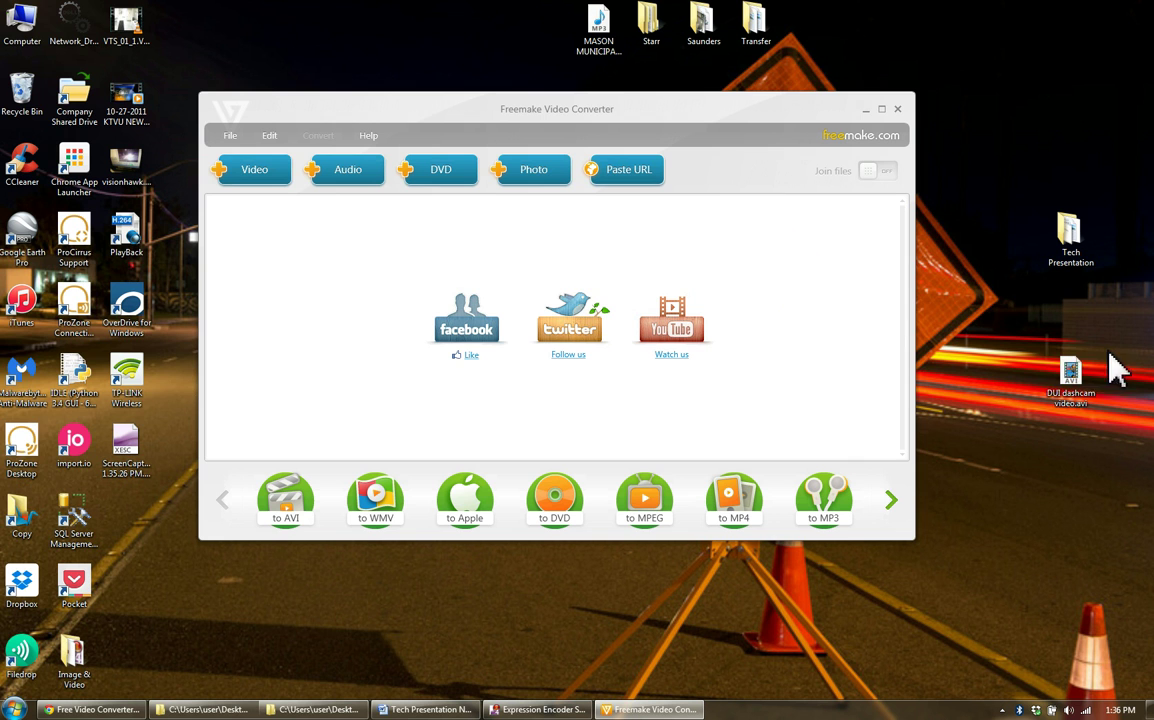
pyautogui.moveTo(1090, 392); pyautogui.dragTo(1078, 380)
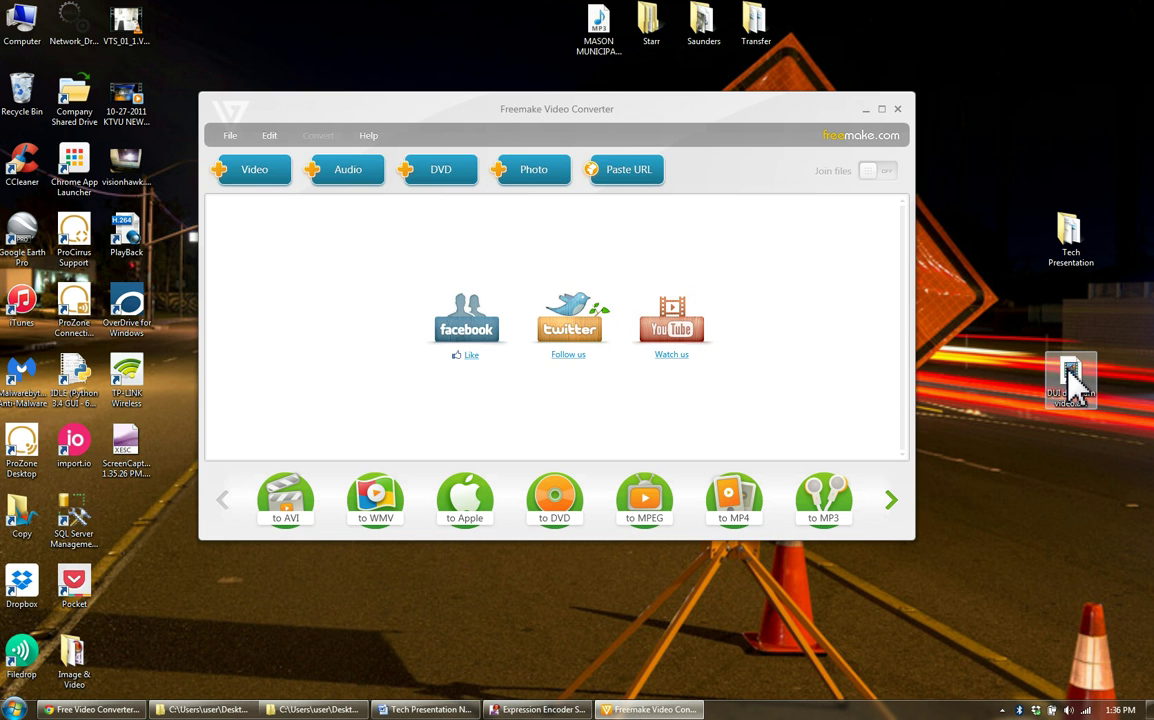
# Step: Drop DUI dashcam video.avi (00:29:38) into the list and browse the output format carousel
pyautogui.moveTo(1072, 378)
pyautogui.mouseDown()
pyautogui.moveTo(1010, 142)
pyautogui.moveTo(313, 250)
pyautogui.mouseUp()
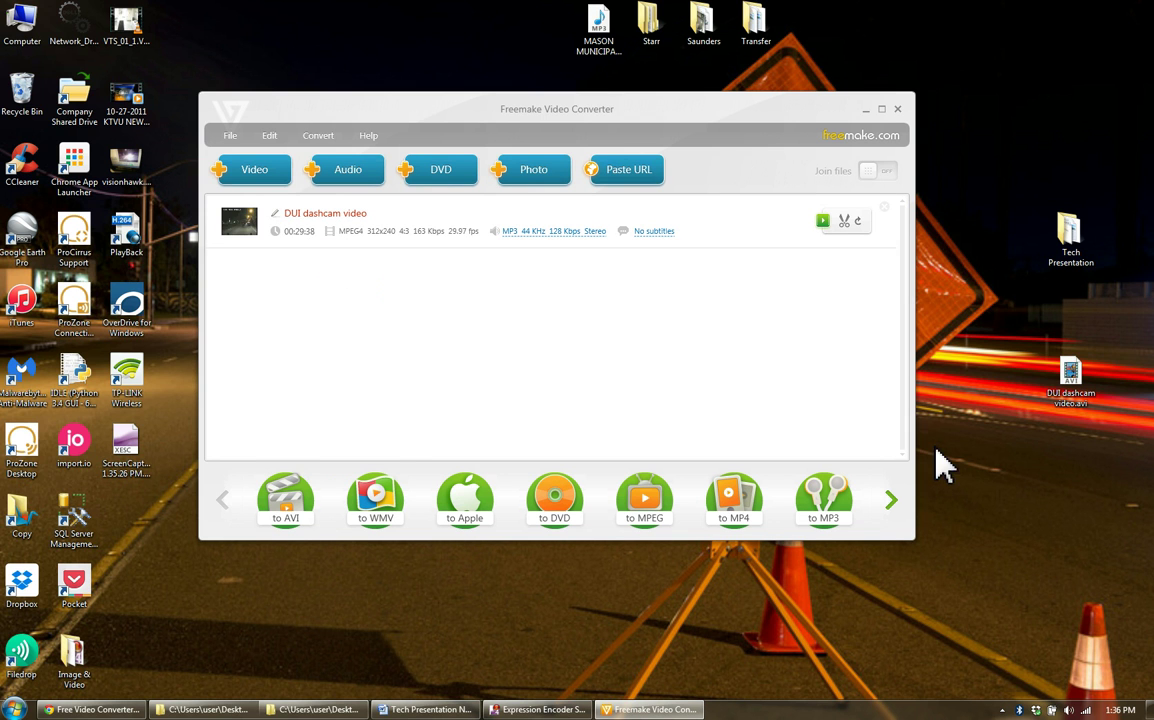
pyautogui.click(891, 505)
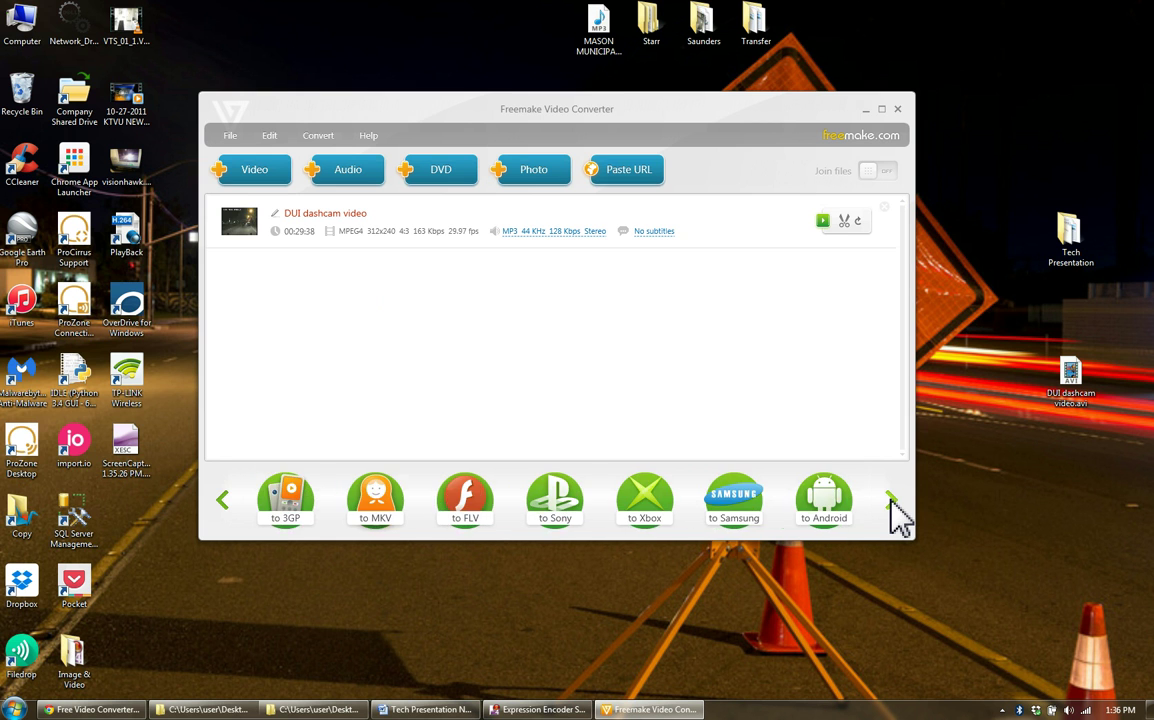
pyautogui.click(891, 505)
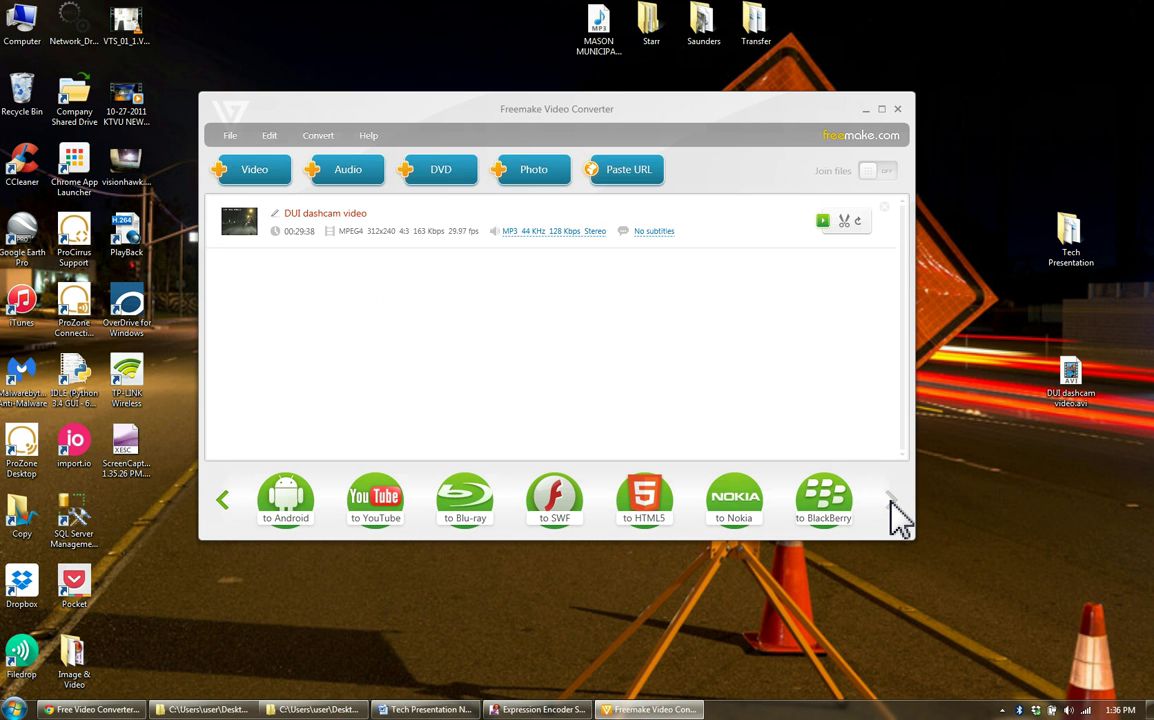
pyautogui.click(223, 502)
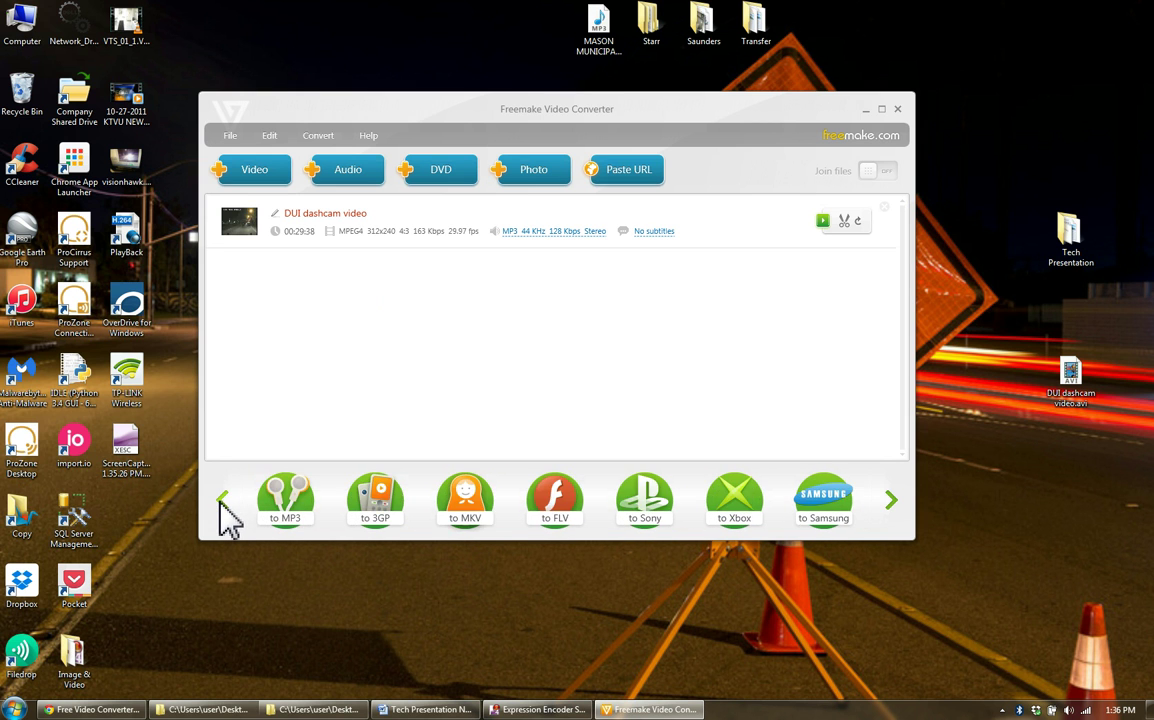
pyautogui.click(221, 503)
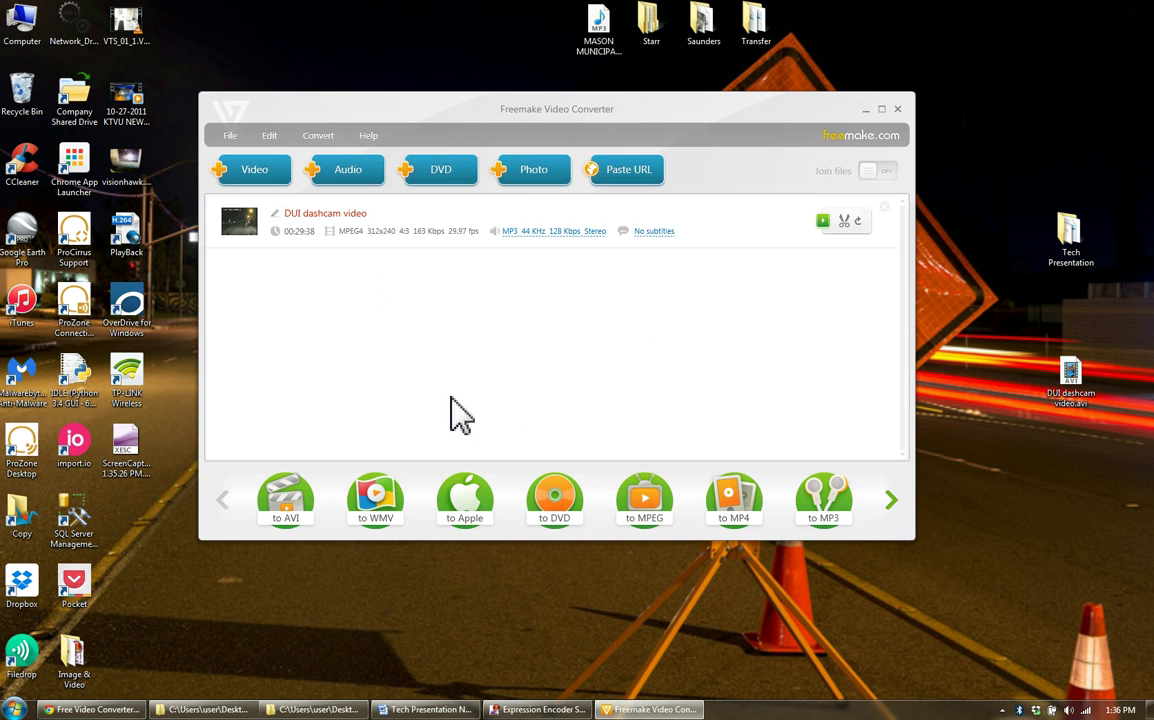
pyautogui.moveTo(550, 221)
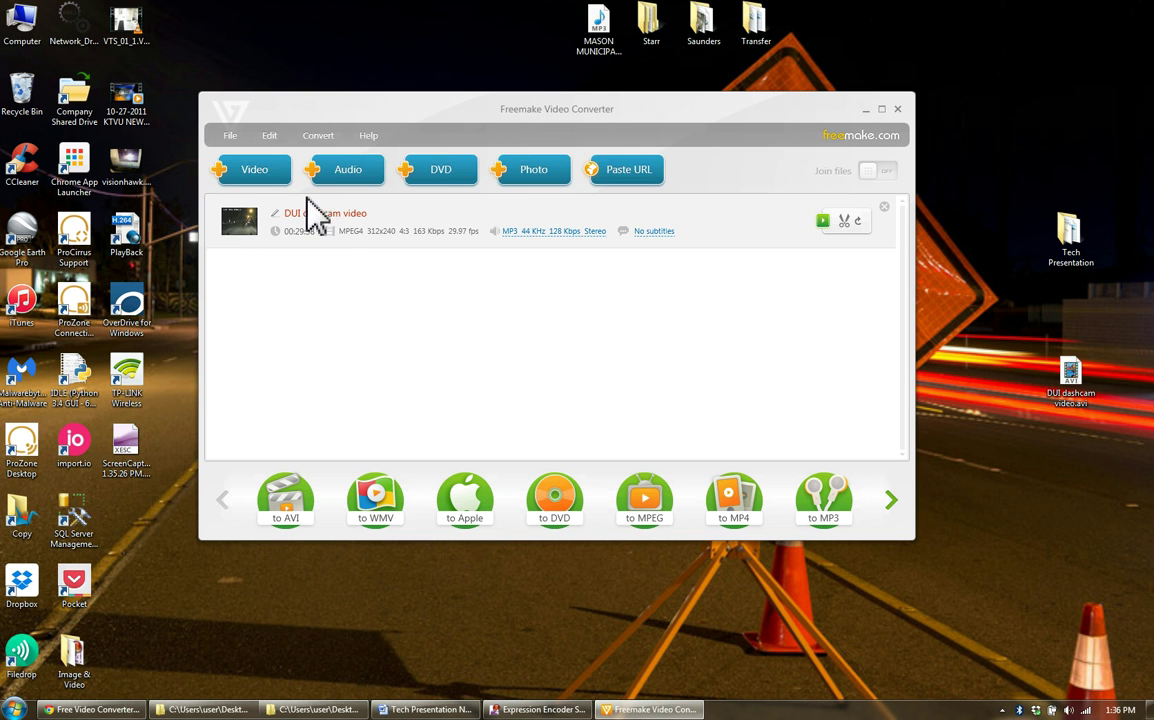
# Step: Open the dashcam clip in the cutting editor and widen the editor window
pyautogui.click(842, 218)
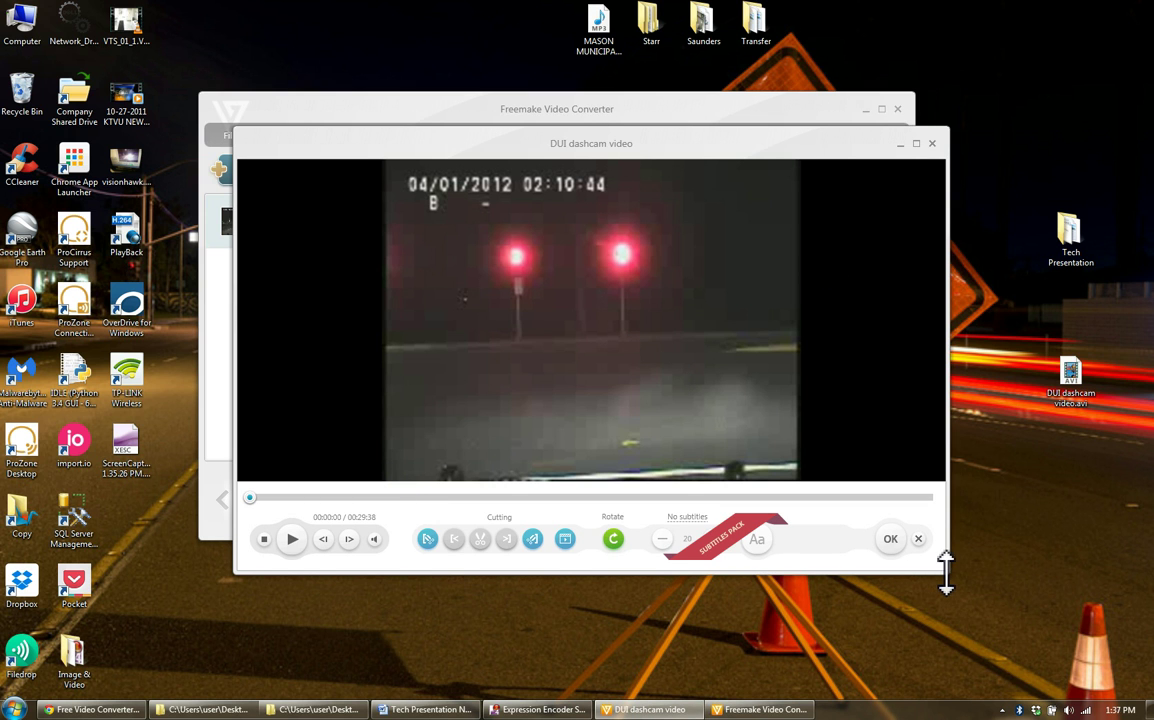
pyautogui.moveTo(946, 572)
pyautogui.mouseDown()
pyautogui.moveTo(1110, 562)
pyautogui.moveTo(1112, 578)
pyautogui.mouseUp()
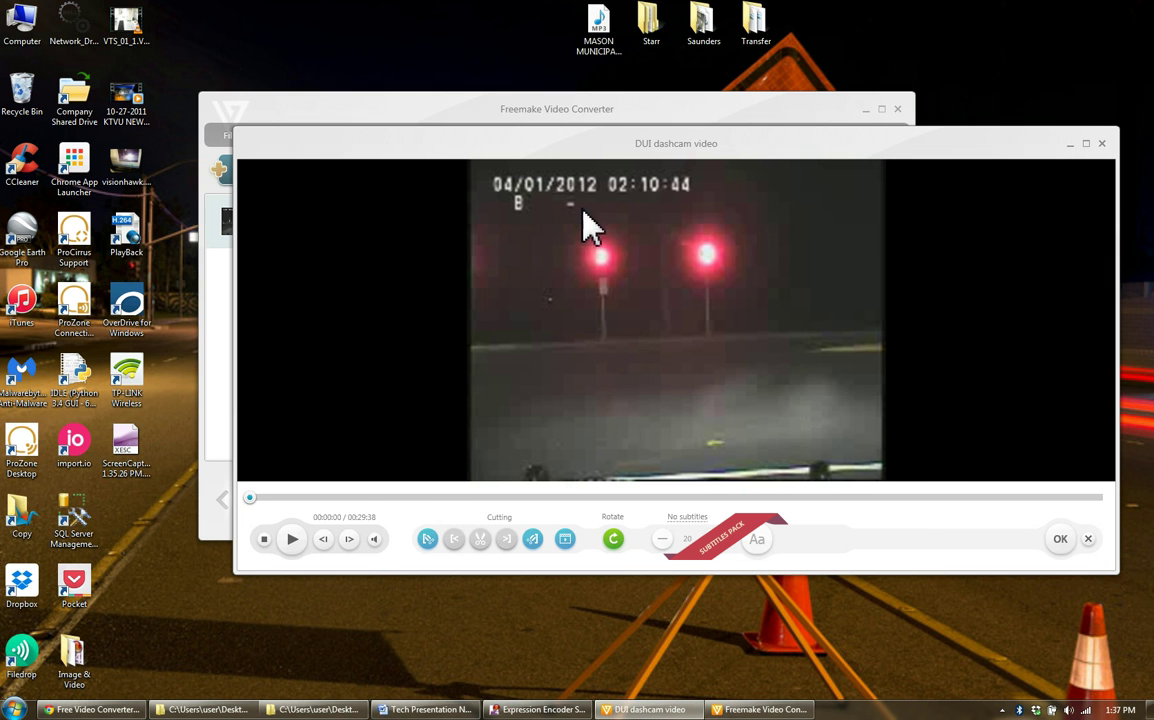
pyautogui.moveTo(596, 146); pyautogui.dragTo(388, 140)
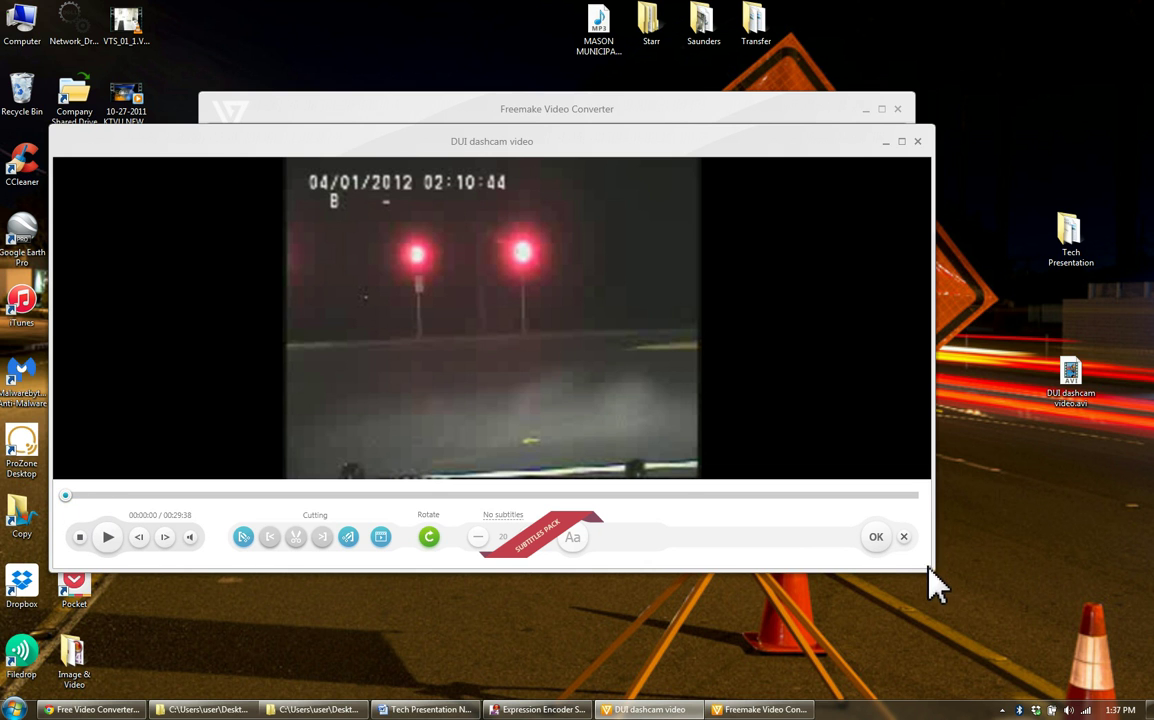
pyautogui.moveTo(933, 572); pyautogui.dragTo(1093, 575)
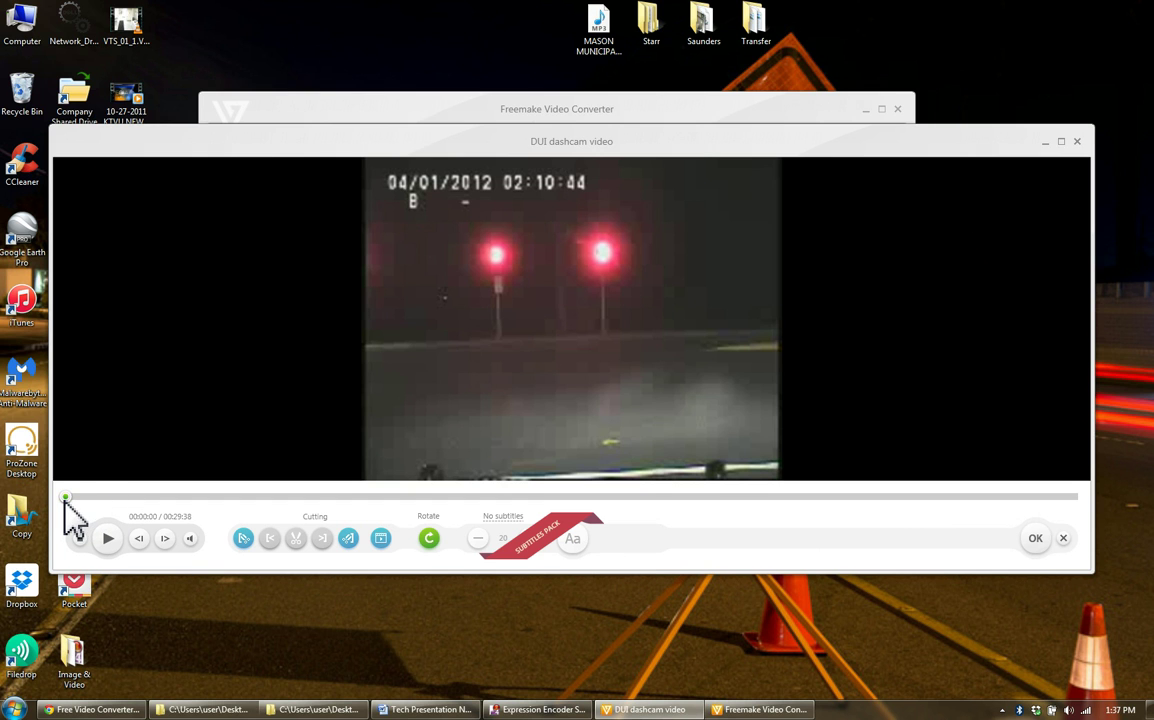
# Step: Start a selection at 00:21:35 and seek to the end of the video
pyautogui.moveTo(66, 498)
pyautogui.mouseDown()
pyautogui.moveTo(843, 497)
pyautogui.moveTo(800, 508)
pyautogui.mouseUp()
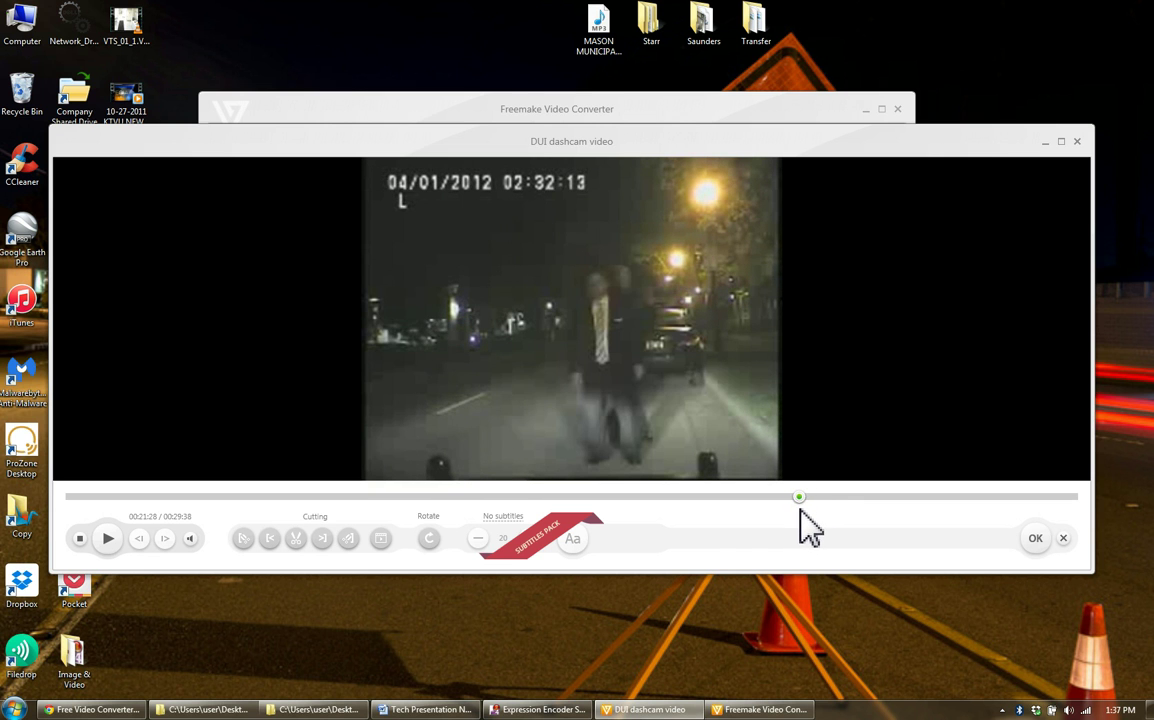
pyautogui.moveTo(800, 508); pyautogui.dragTo(803, 510)
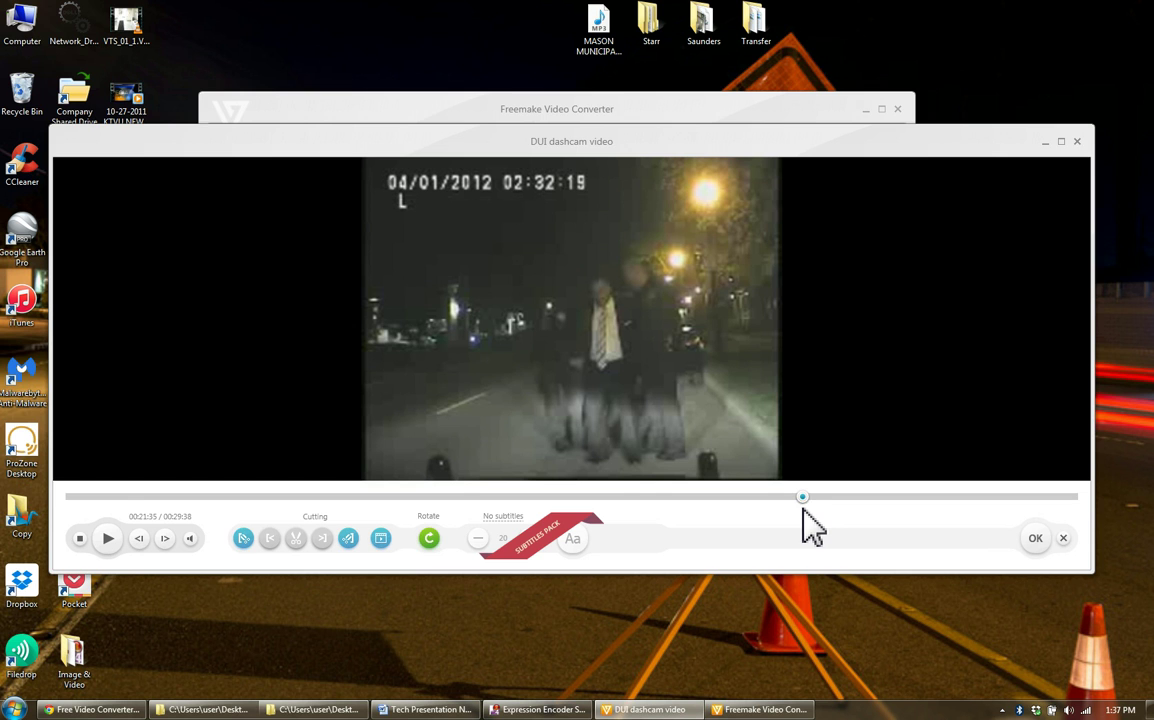
pyautogui.click(238, 546)
pyautogui.moveTo(806, 497); pyautogui.dragTo(1124, 527)
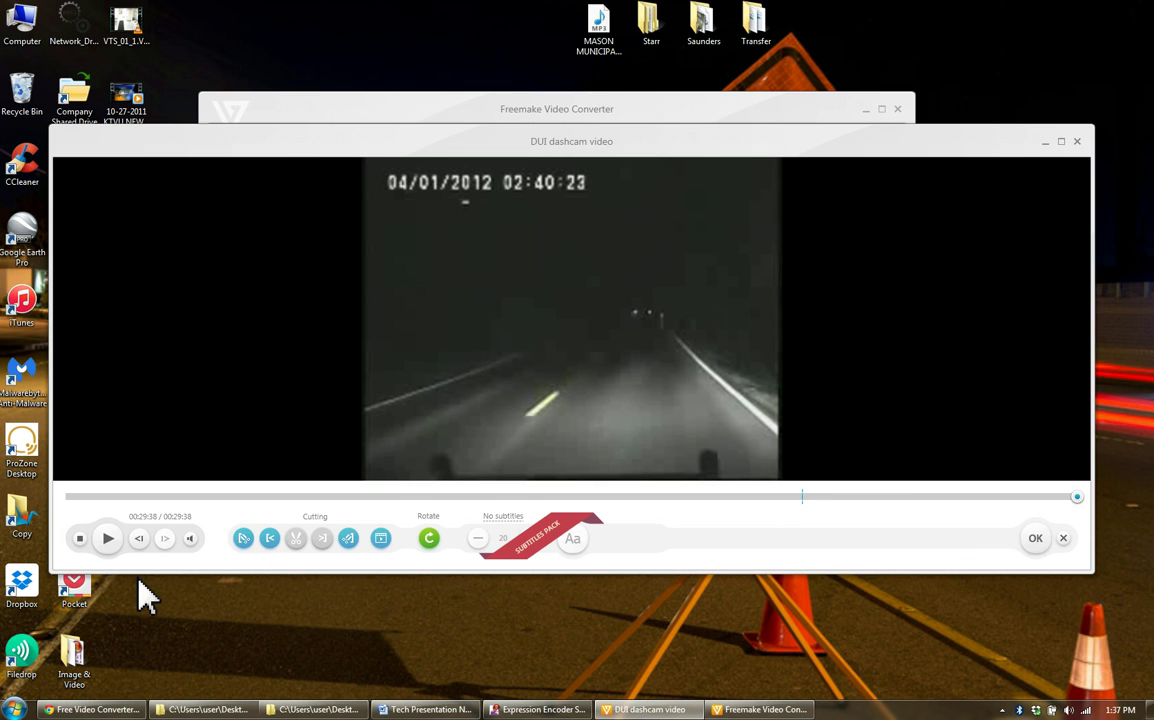
# Step: End the selection and cut the final stretch, leaving the clip at 00:21:35
pyautogui.click(350, 540)
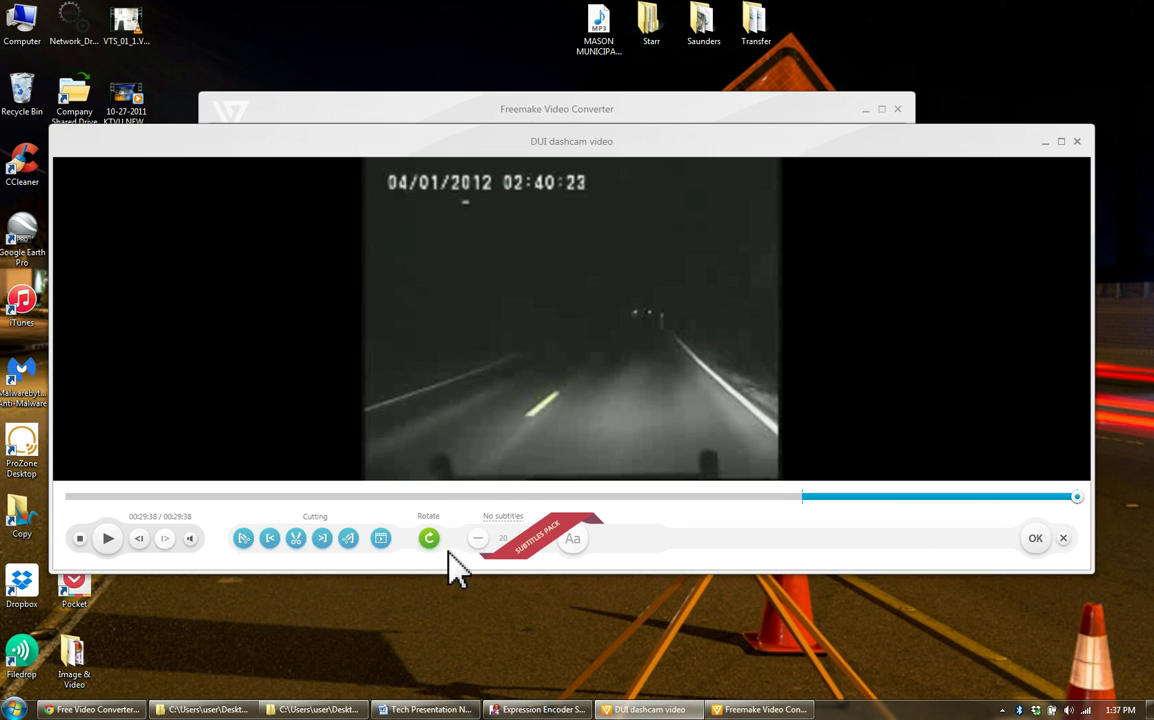
pyautogui.click(298, 544)
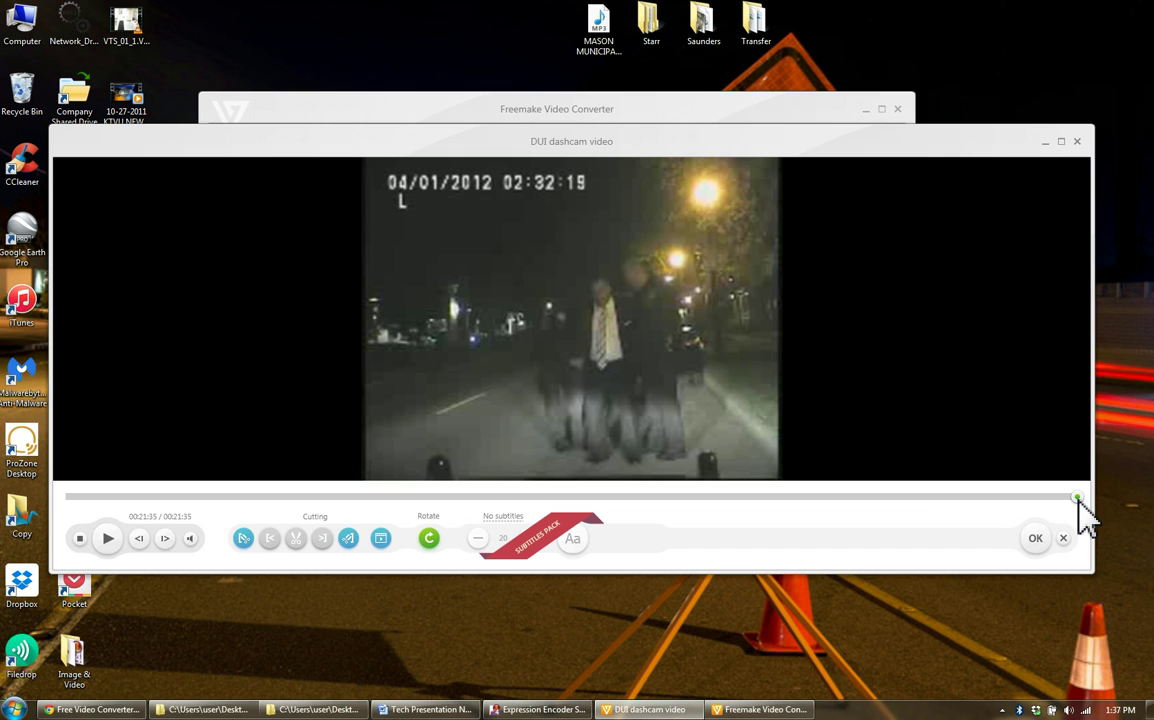
# Step: Select from about 00:11:25 to 00:14:28 and cut it, leaving a 00:18:32 clip
pyautogui.moveTo(1077, 497); pyautogui.dragTo(576, 498)
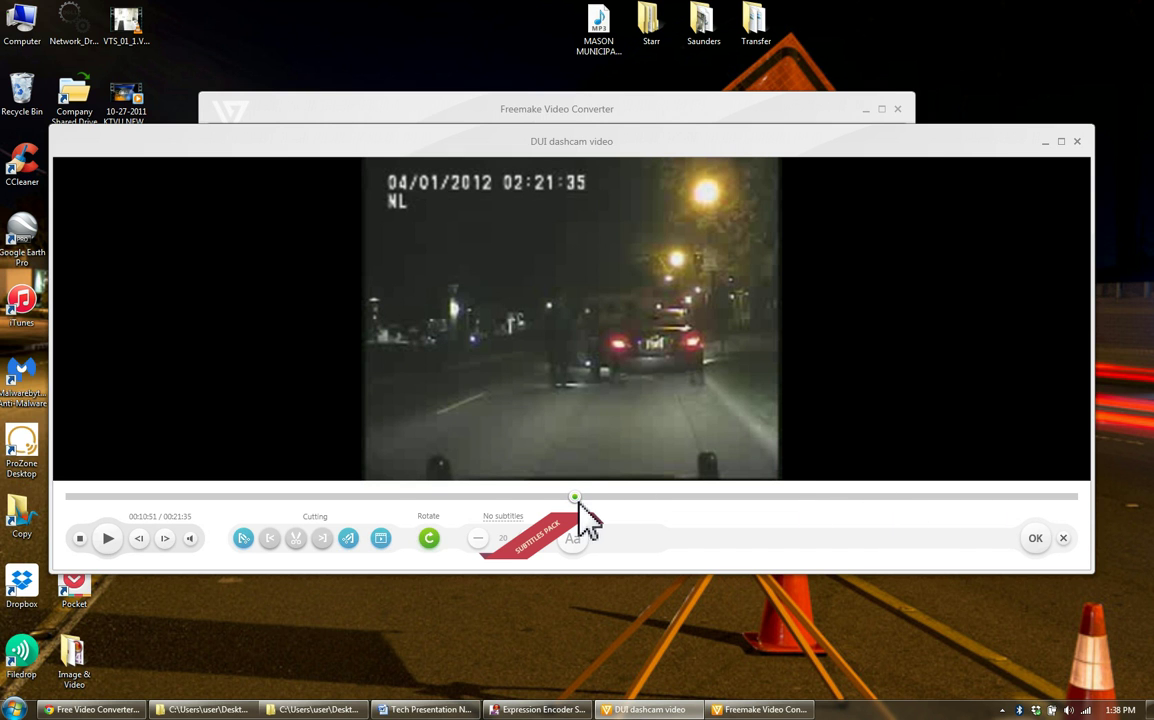
pyautogui.moveTo(578, 499); pyautogui.dragTo(604, 497)
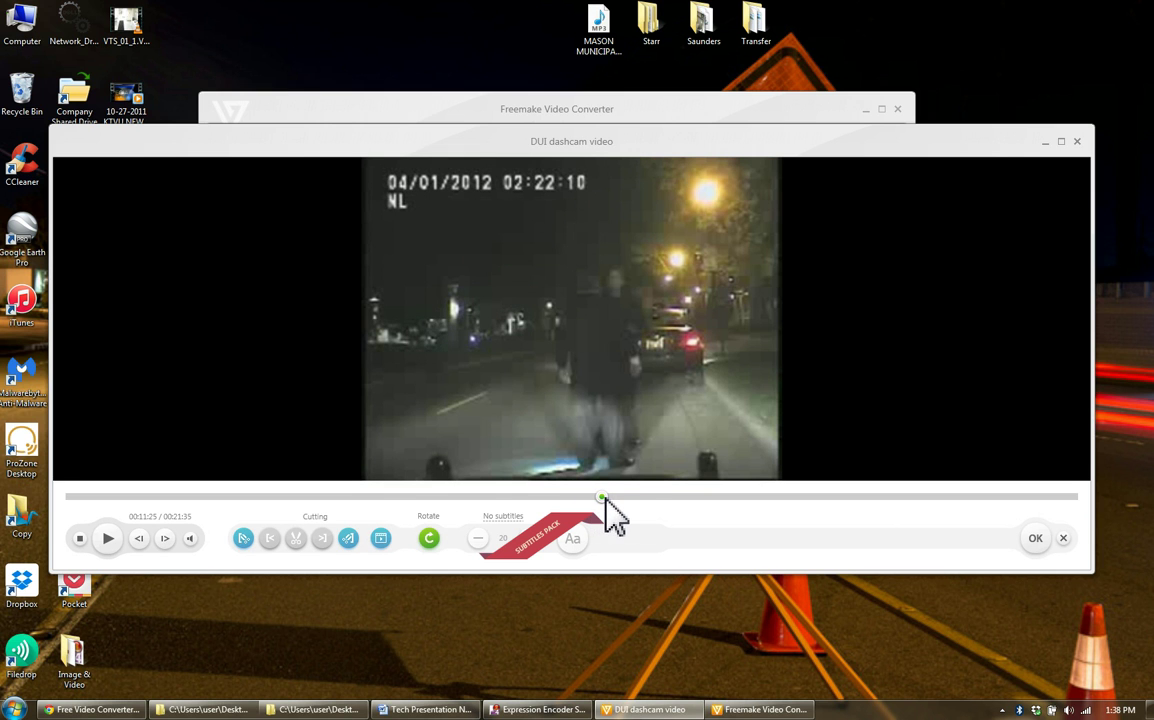
pyautogui.click(243, 538)
pyautogui.moveTo(603, 497); pyautogui.dragTo(744, 505)
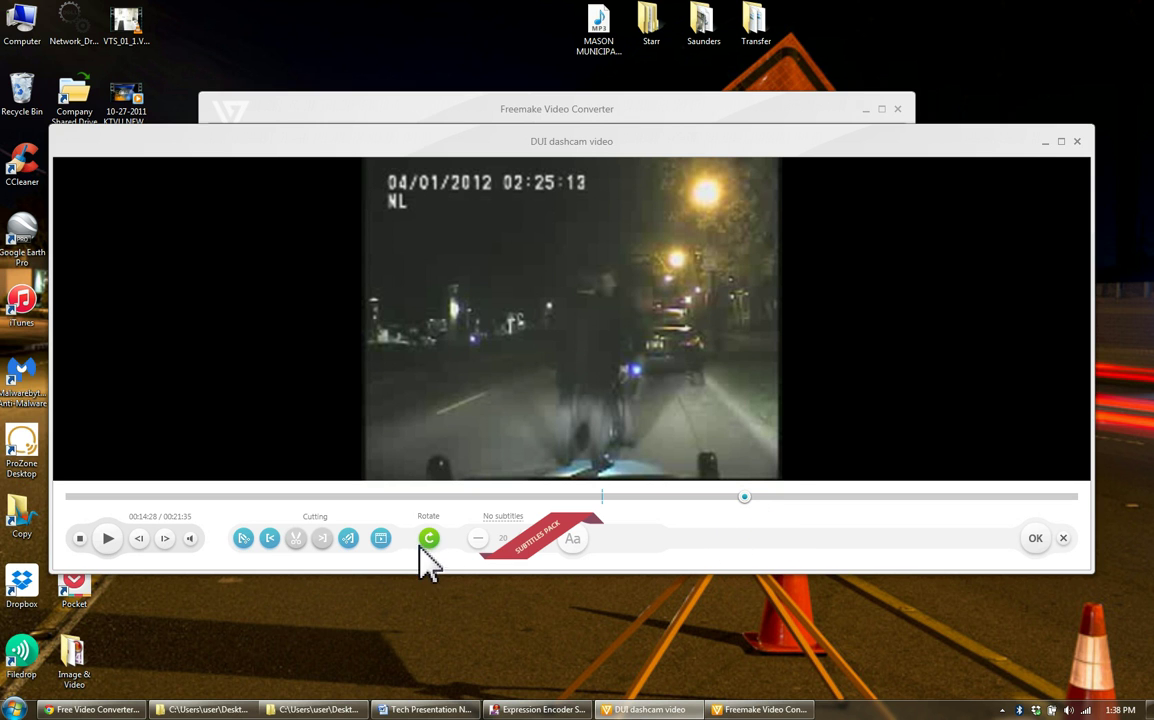
pyautogui.click(345, 541)
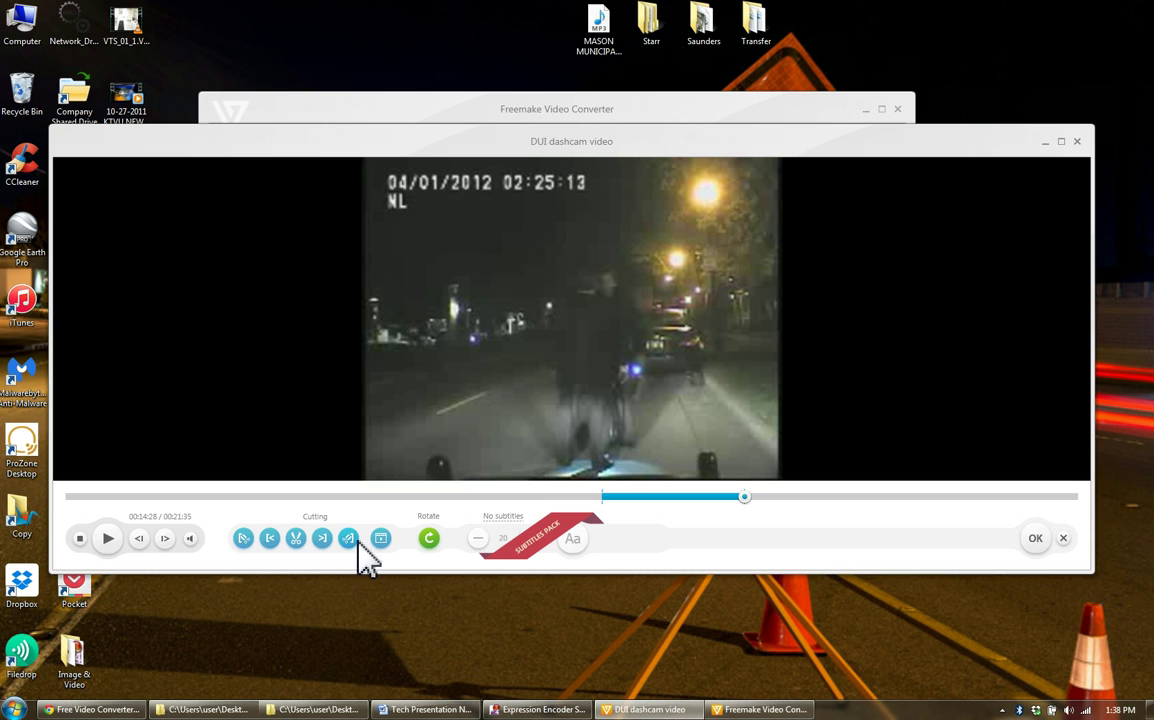
pyautogui.click(296, 540)
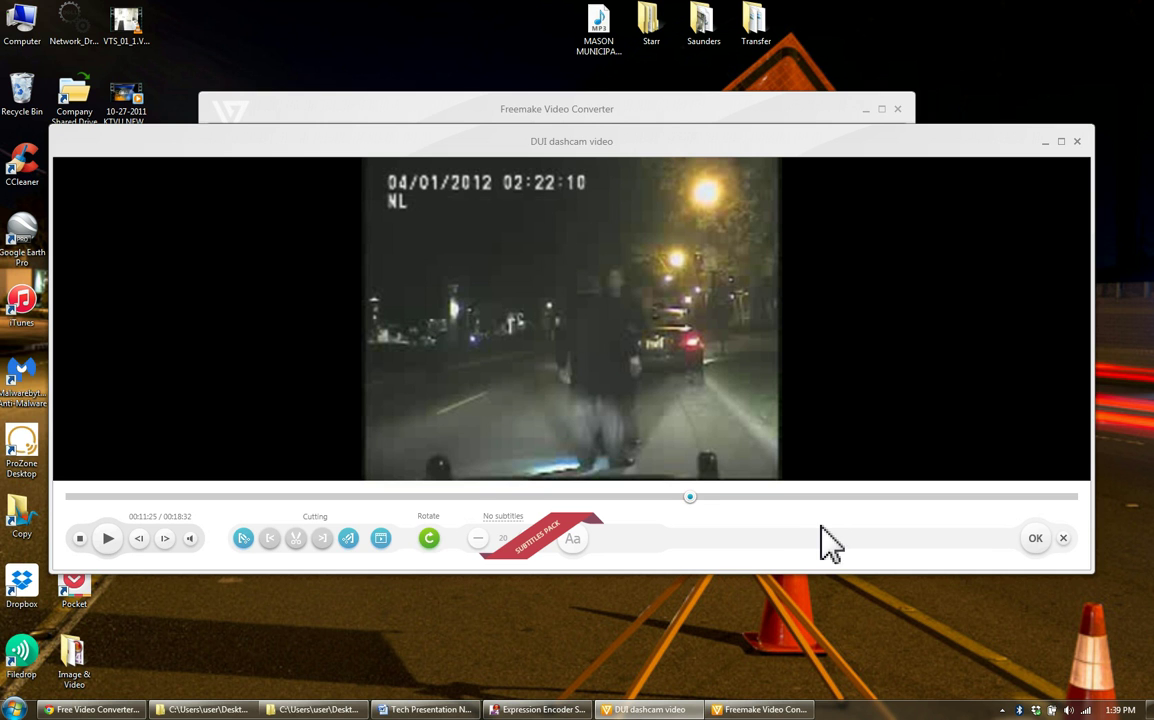
pyautogui.moveTo(689, 497); pyautogui.dragTo(667, 497)
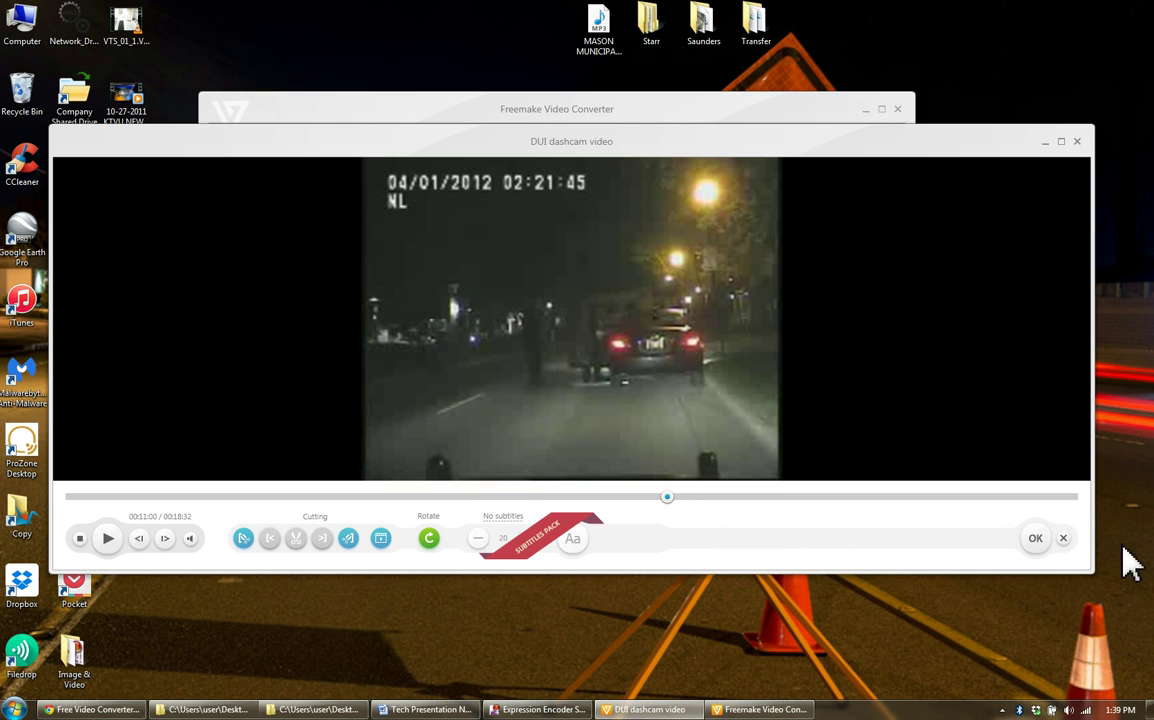
# Step: Apply the cuts with OK so the list shows the clip at 00:18:32
pyautogui.click(1035, 538)
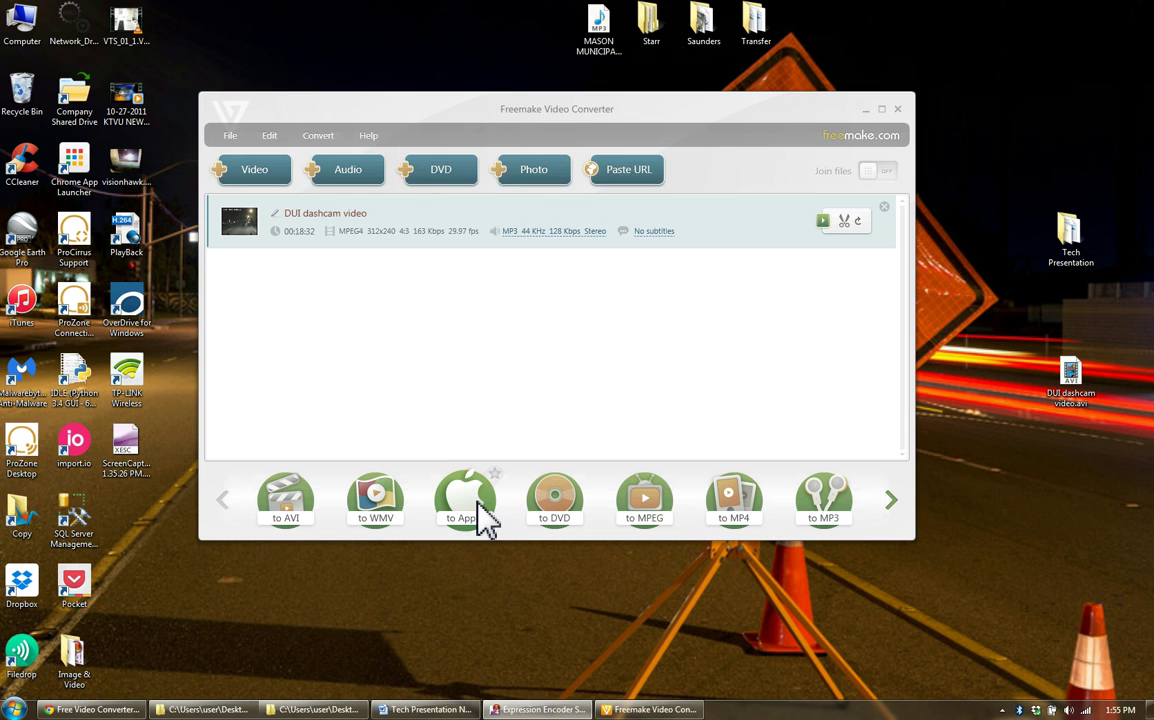
# Step: Choose Apple output with the iPad 3 preset, saving DUI dashcam video.mp4 to the Desktop
pyautogui.click(530, 457)
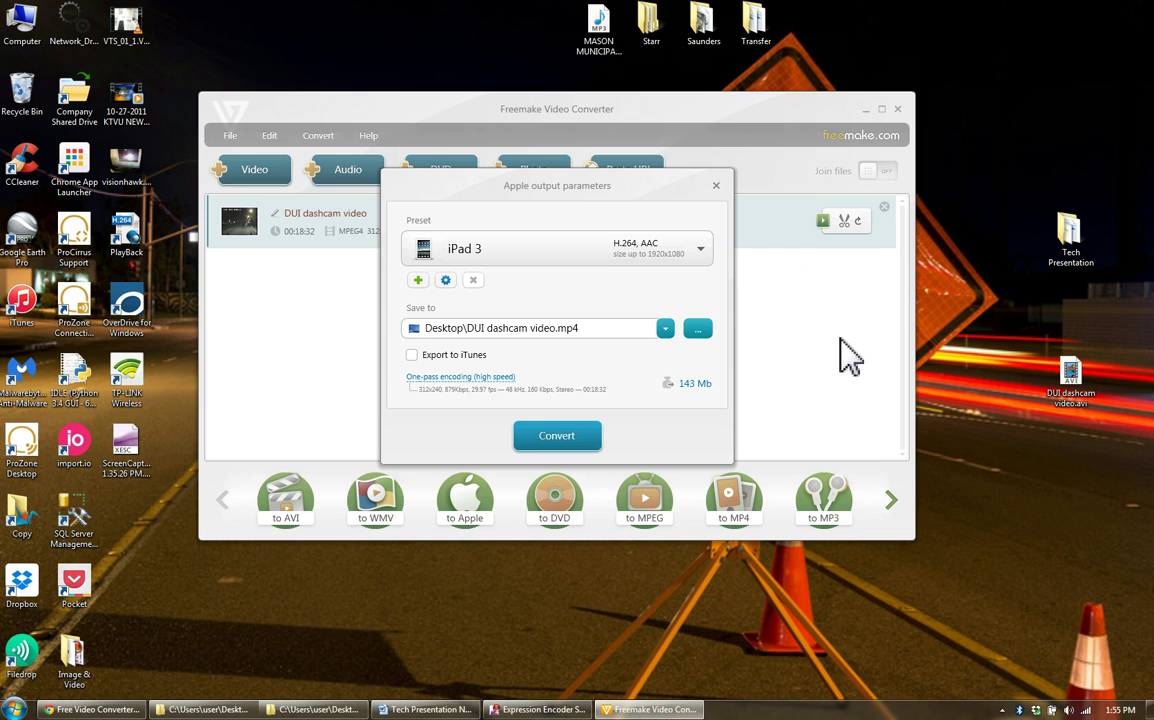
pyautogui.click(699, 251)
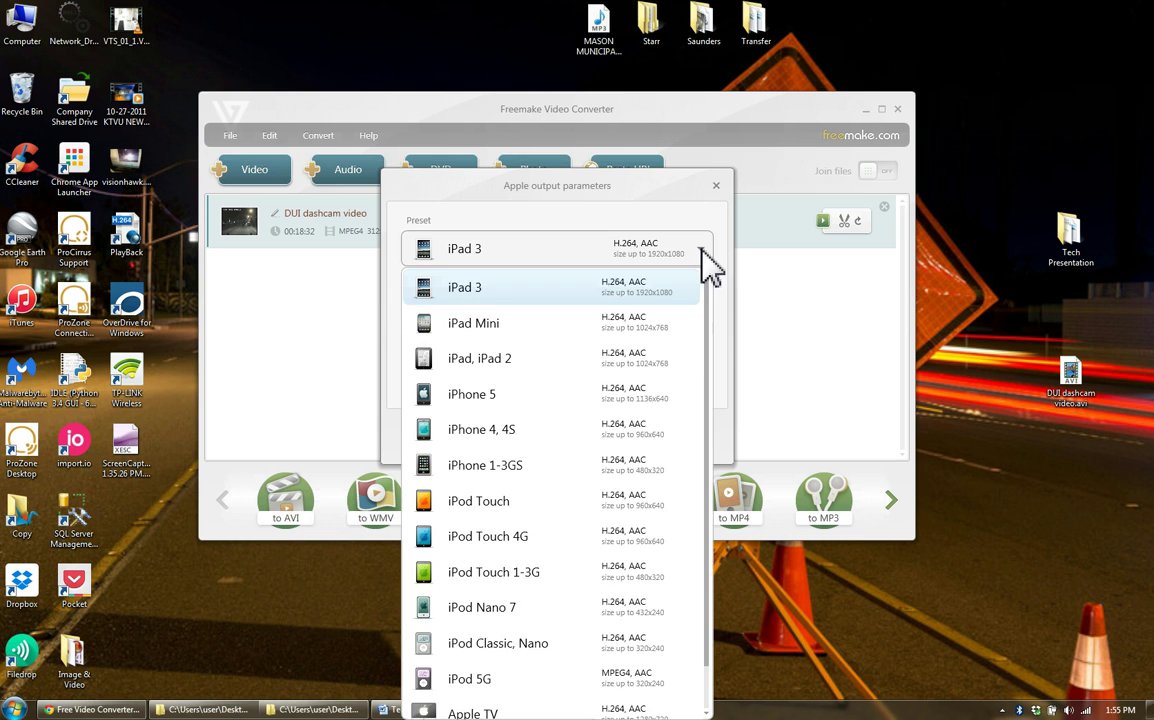
pyautogui.click(702, 248)
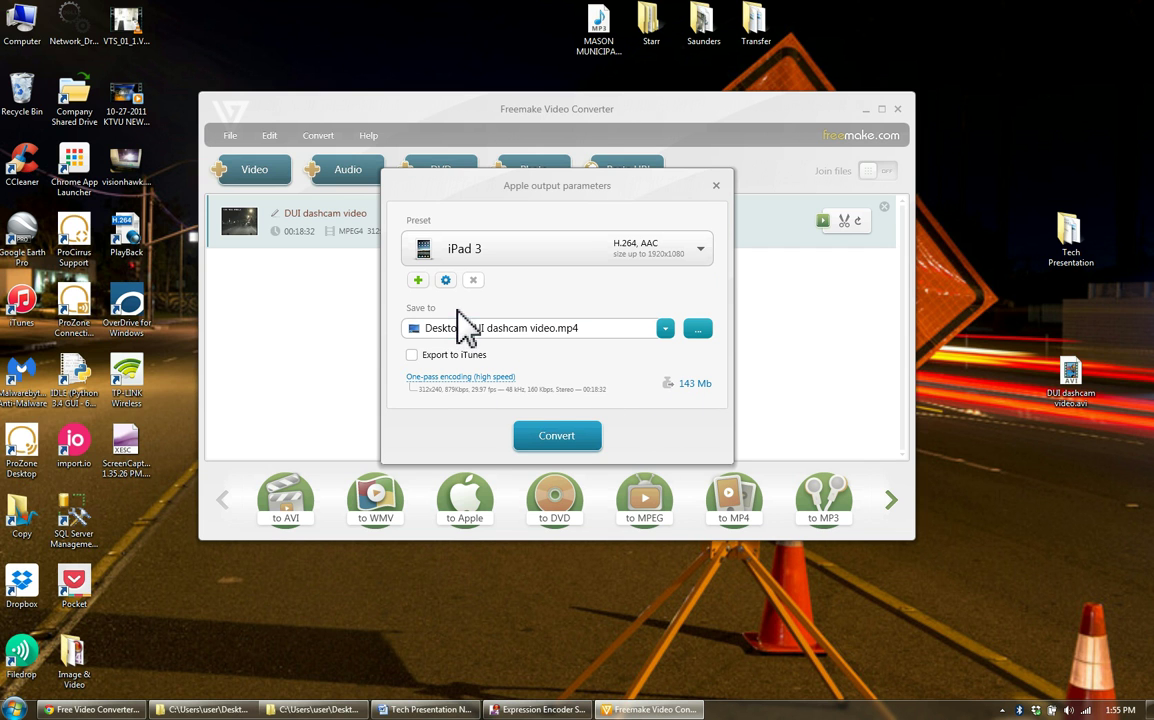
pyautogui.moveTo(538, 330); pyautogui.dragTo(478, 330)
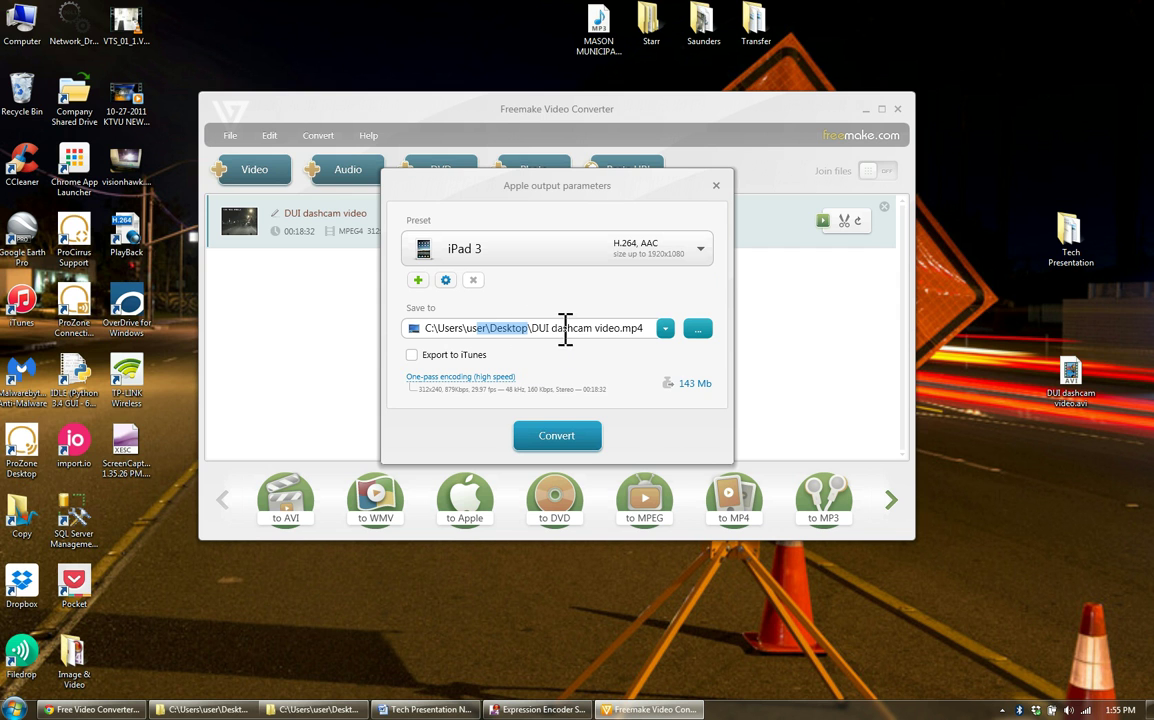
pyautogui.moveTo(555, 330); pyautogui.dragTo(604, 330)
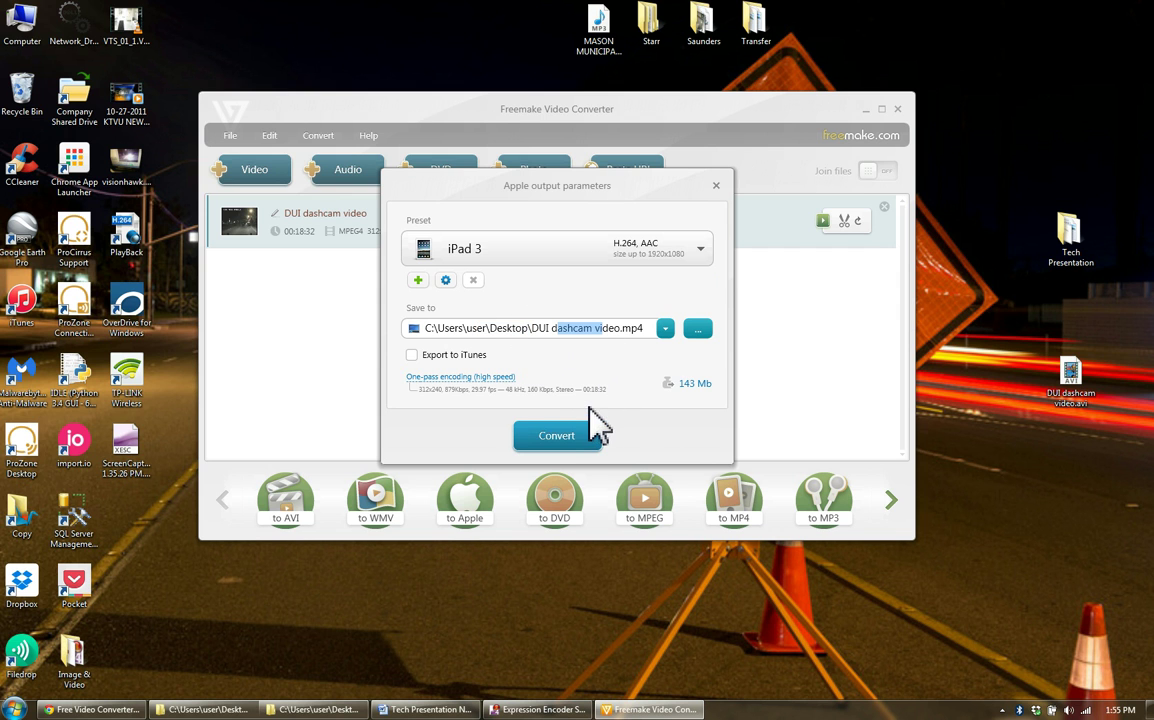